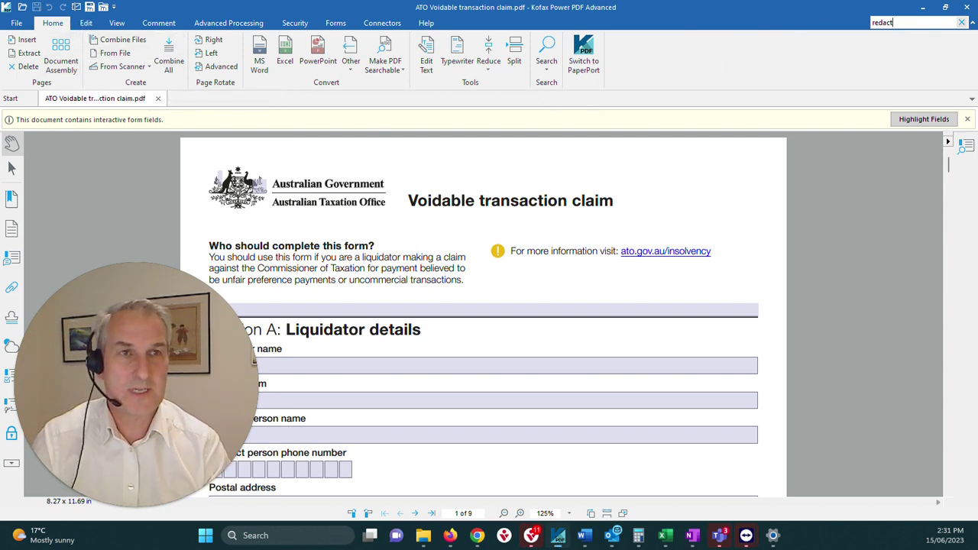
Step: Clear 'redact' from the Find a Tool search and show all pages as Document Assembly thumbnails
{"action": "left_click", "coordinate": [893, 22]}
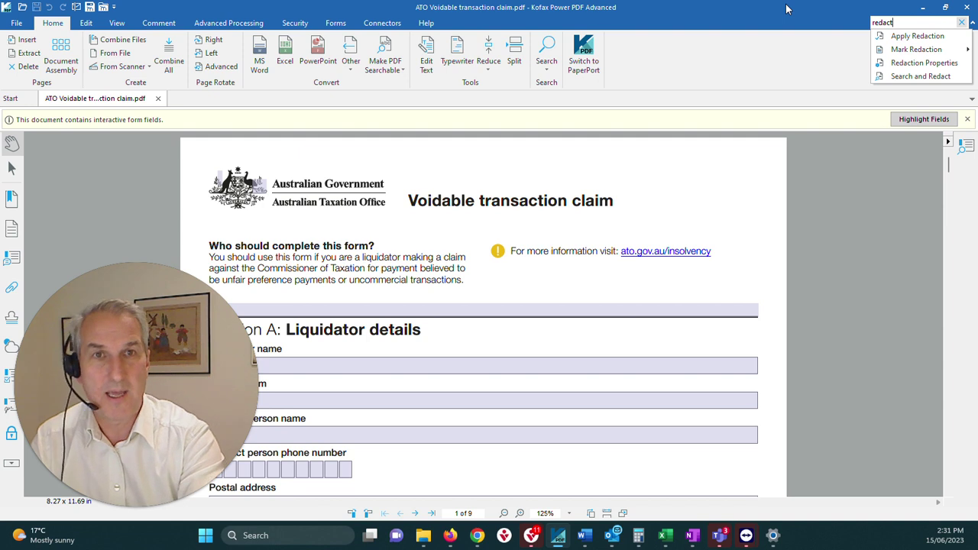
{"action": "key", "text": "BackSpace"}
{"action": "key", "text": "BackSpace"}
{"action": "key", "text": "BackSpace"}
{"action": "key", "text": "BackSpace"}
{"action": "key", "text": "BackSpace"}
{"action": "key", "text": "BackSpace"}
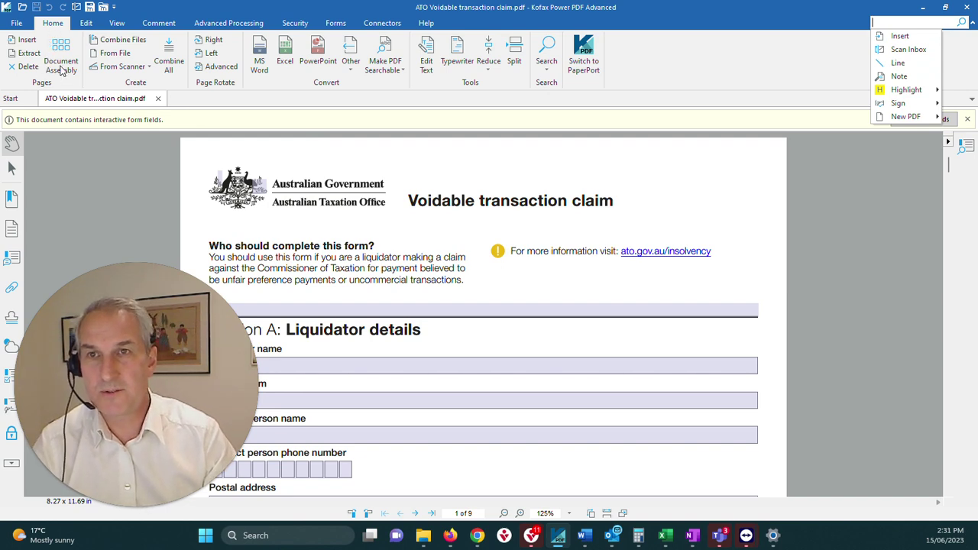
{"action": "left_click", "coordinate": [61, 50]}
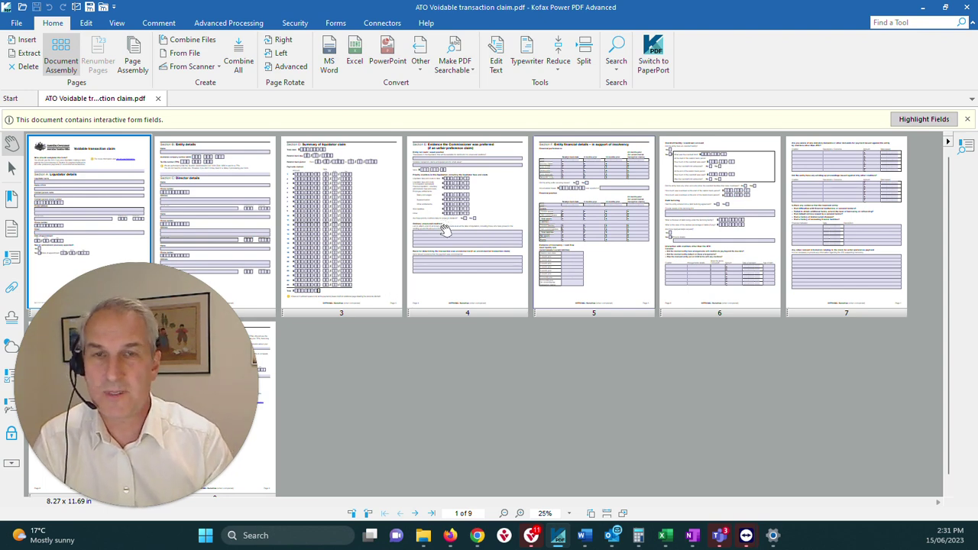
Step: Drag the page 3 thumbnail to demonstrate reordering, then exit Document Assembly to normal view
{"action": "mouse_move", "coordinate": [356, 312]}
{"action": "left_mouse_down"}
{"action": "mouse_move", "coordinate": [451, 307]}
{"action": "mouse_move", "coordinate": [378, 309]}
{"action": "mouse_move", "coordinate": [361, 325]}
{"action": "mouse_move", "coordinate": [362, 314]}
{"action": "left_mouse_up"}
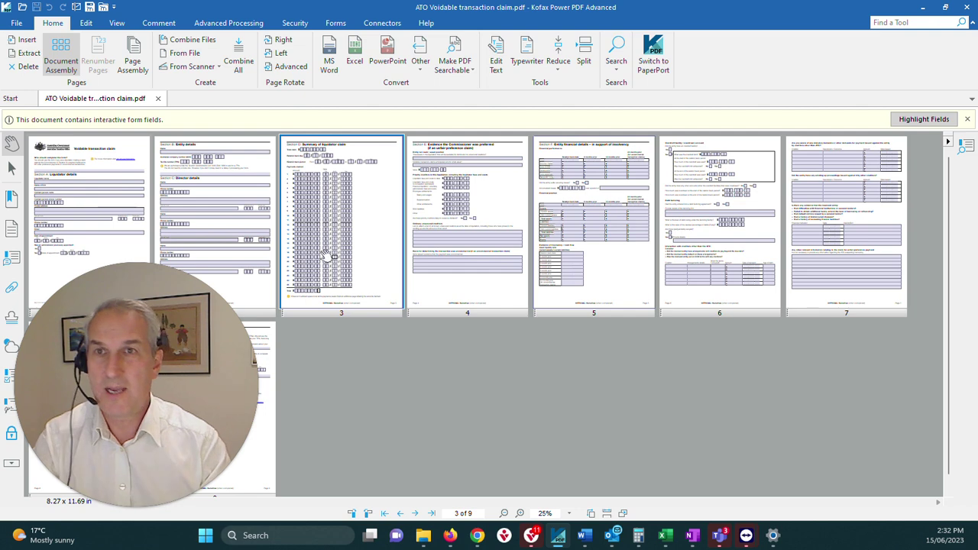
{"action": "left_click", "coordinate": [70, 52]}
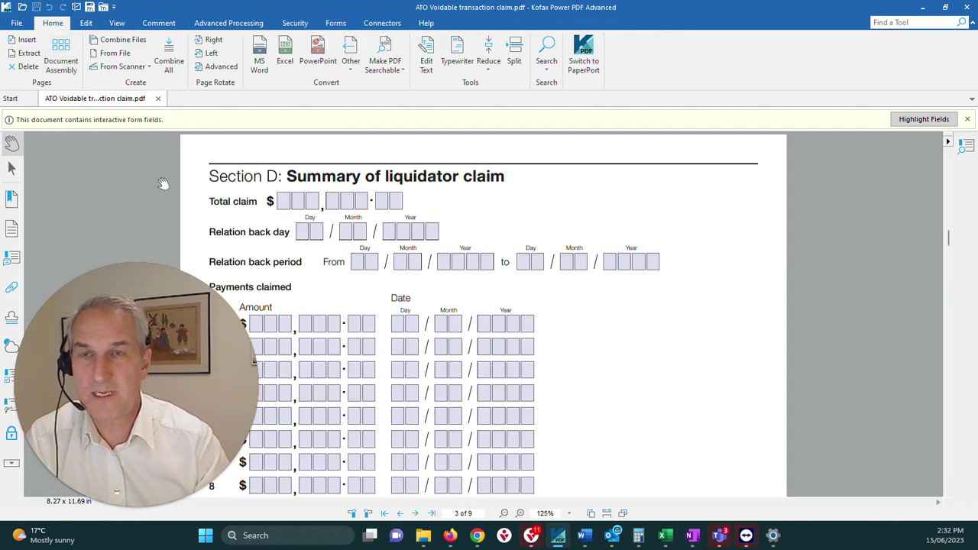
Step: Scroll up to the bottom of page 1 with the administrator appointment questions
{"action": "scroll", "coordinate": [286, 245], "scroll_direction": "up", "scroll_amount": 10}
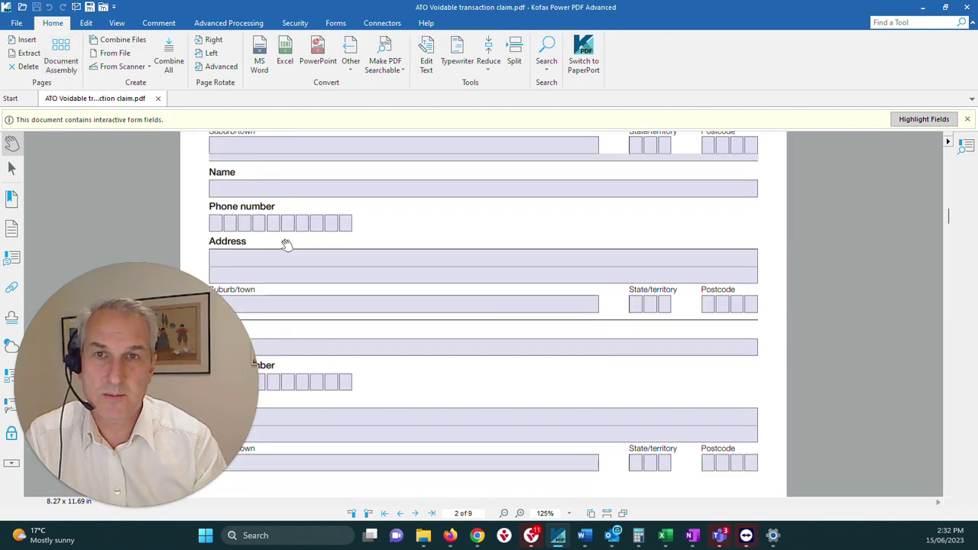
{"action": "scroll", "coordinate": [287, 244], "scroll_direction": "up", "scroll_amount": 5}
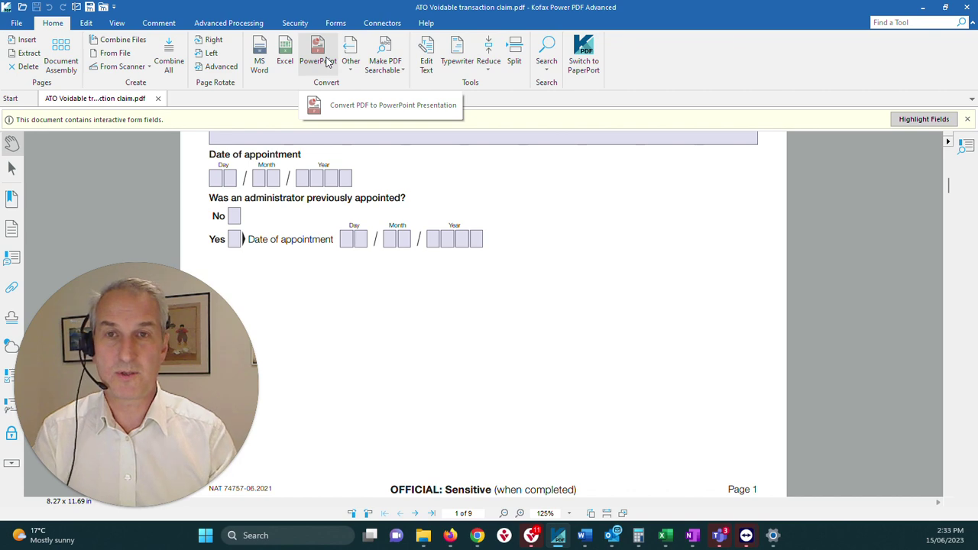
Step: Scroll to Section A: Liquidator details at the top of page 1 and show the Edit tools
{"action": "scroll", "coordinate": [403, 320], "scroll_direction": "up", "scroll_amount": 10}
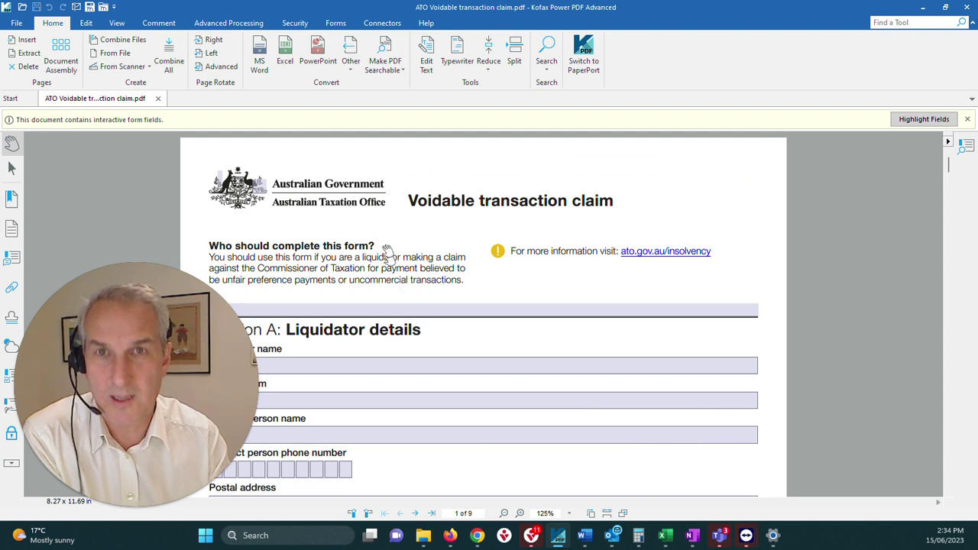
{"action": "left_click", "coordinate": [88, 25]}
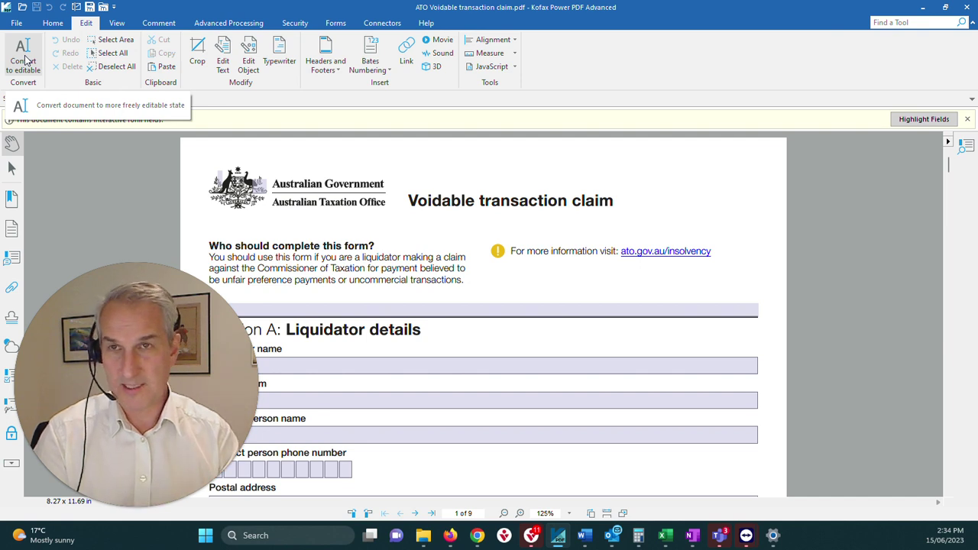
{"action": "left_click", "coordinate": [56, 25]}
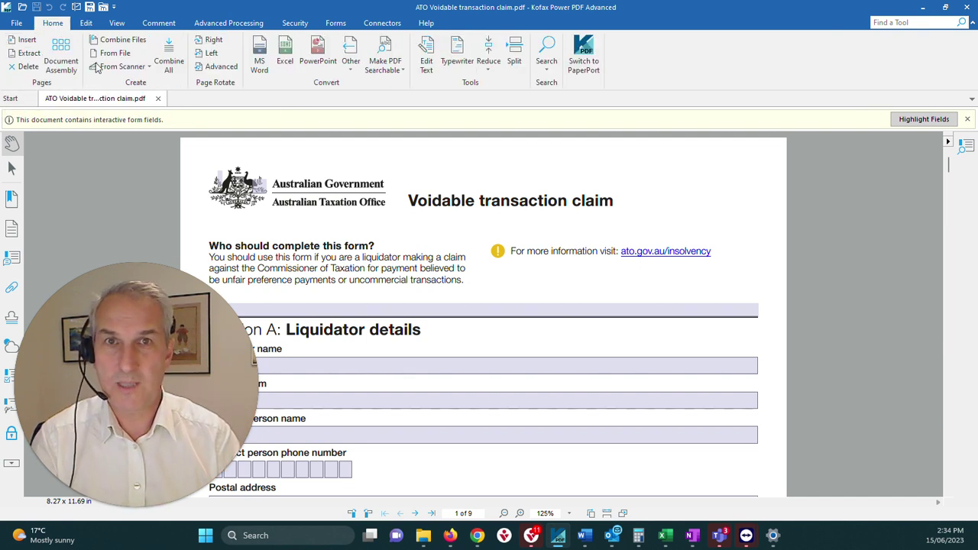
{"action": "left_click", "coordinate": [425, 66]}
{"action": "left_click", "coordinate": [394, 268]}
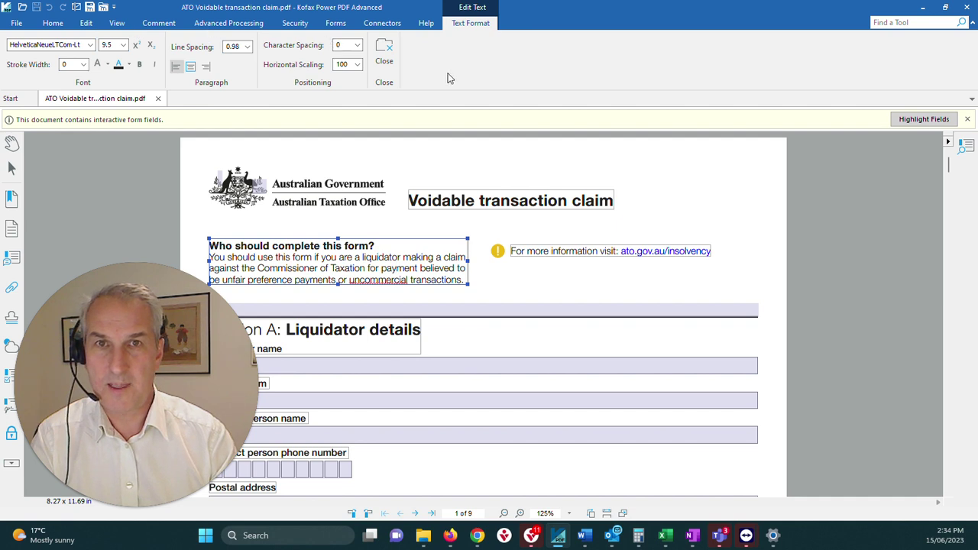
{"action": "left_click", "coordinate": [385, 52]}
{"action": "left_click", "coordinate": [92, 23]}
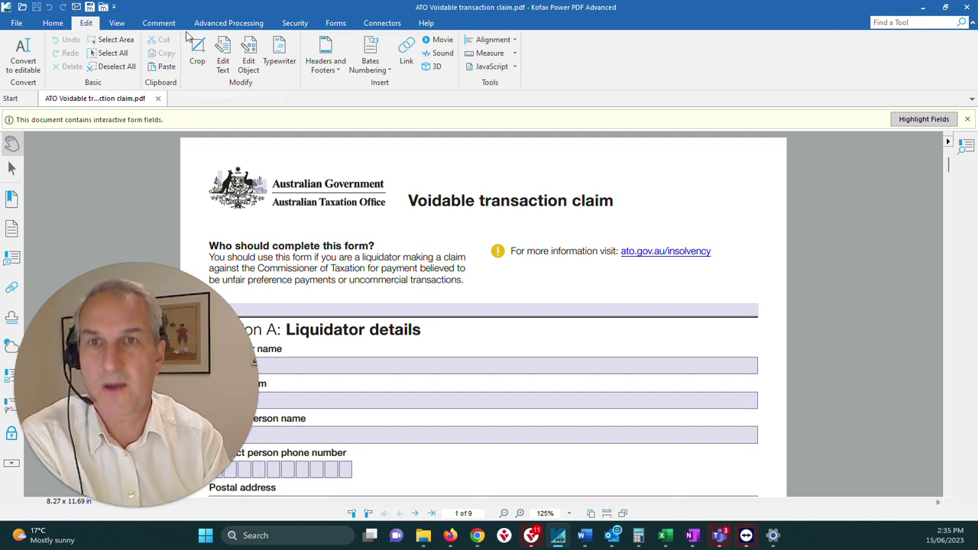
Step: Under the View tab, zoom page 1 to 75%, then switch to the Comment tools
{"action": "left_click", "coordinate": [121, 22]}
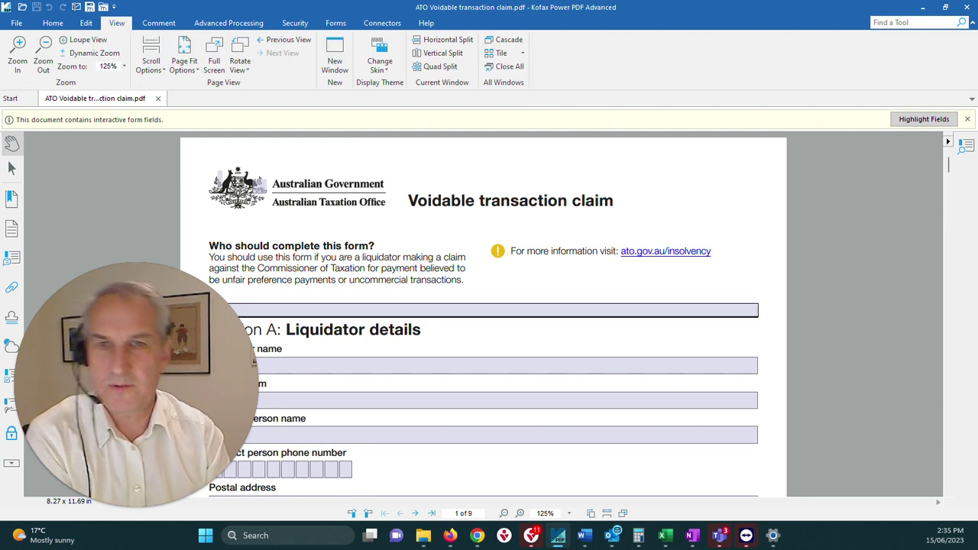
{"action": "scroll", "coordinate": [420, 234], "scroll_direction": "down", "scroll_amount": 2}
{"action": "scroll", "coordinate": [419, 235], "scroll_direction": "up", "scroll_amount": 3}
{"action": "scroll", "coordinate": [419, 233], "scroll_direction": "down", "scroll_amount": 3}
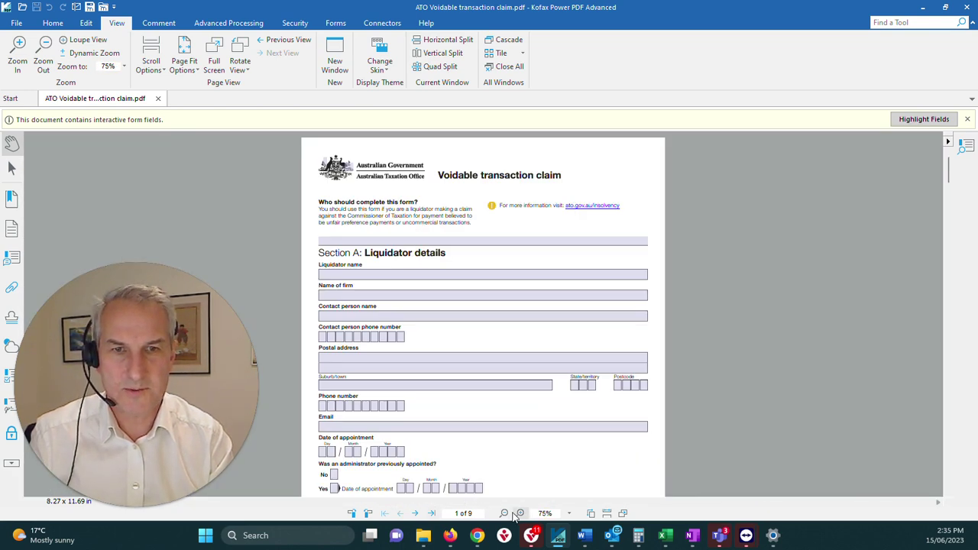
{"action": "left_click", "coordinate": [162, 24]}
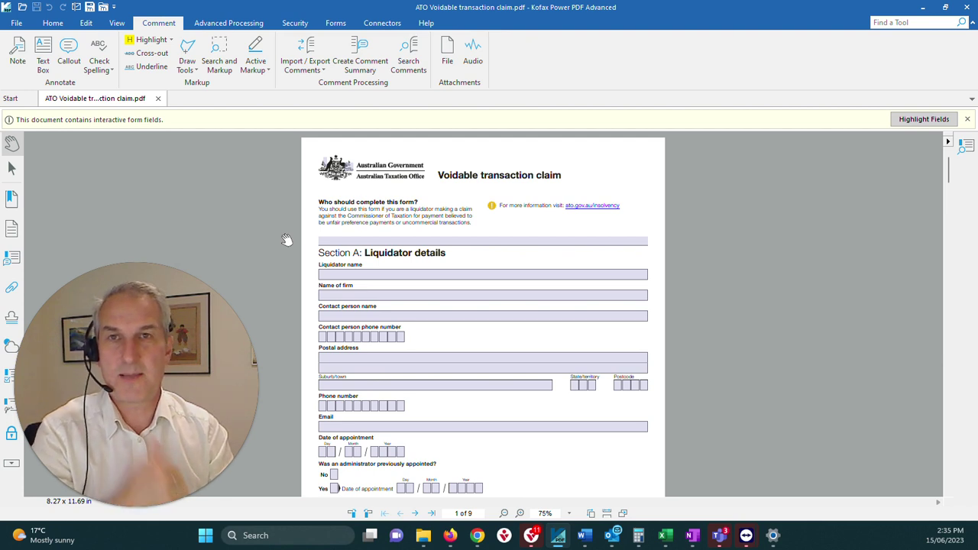
Step: Show the Advanced Processing tab with flattening, splitting, batch conversion and read aloud tools
{"action": "left_click", "coordinate": [249, 29]}
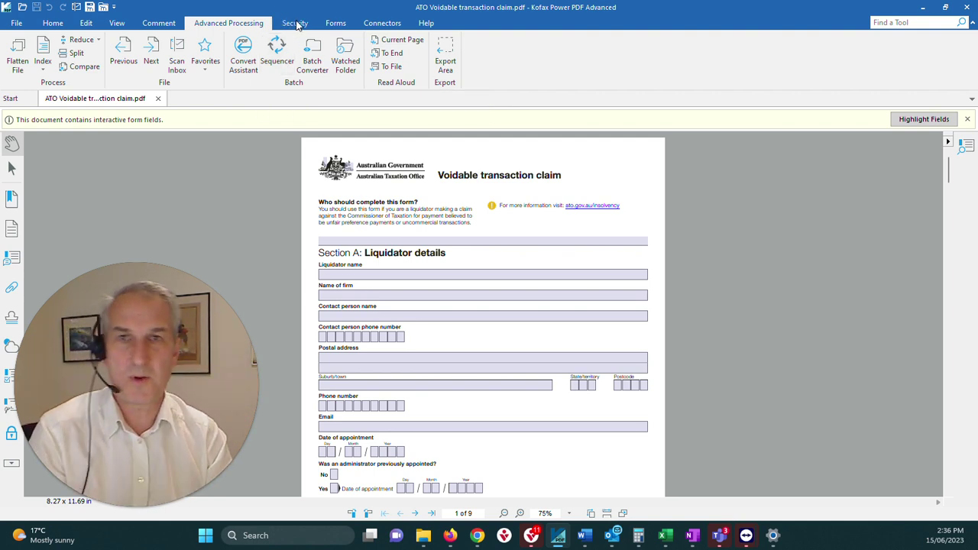
Step: Apply a handwritten signature as a stamp at the top right of page 1
{"action": "left_click", "coordinate": [295, 22]}
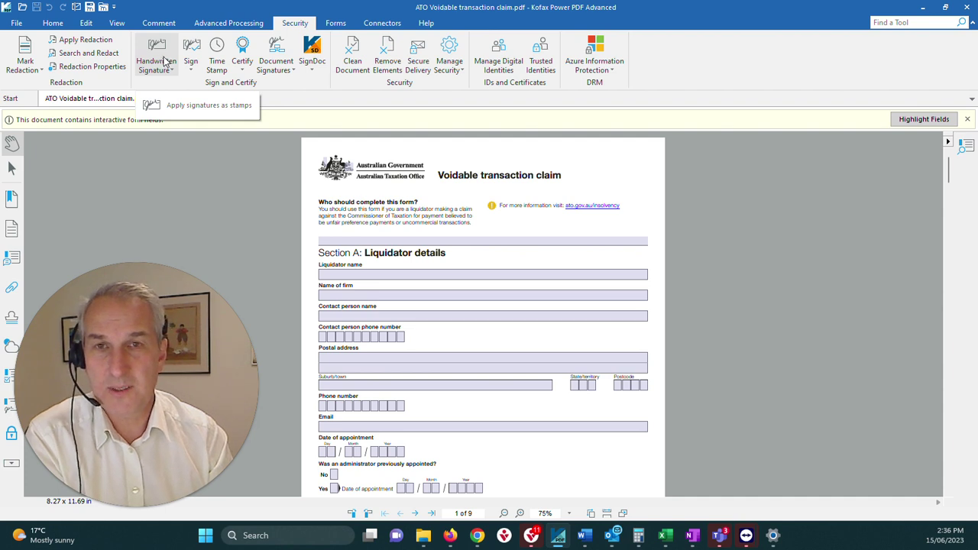
{"action": "left_click", "coordinate": [162, 69]}
{"action": "left_click", "coordinate": [410, 197]}
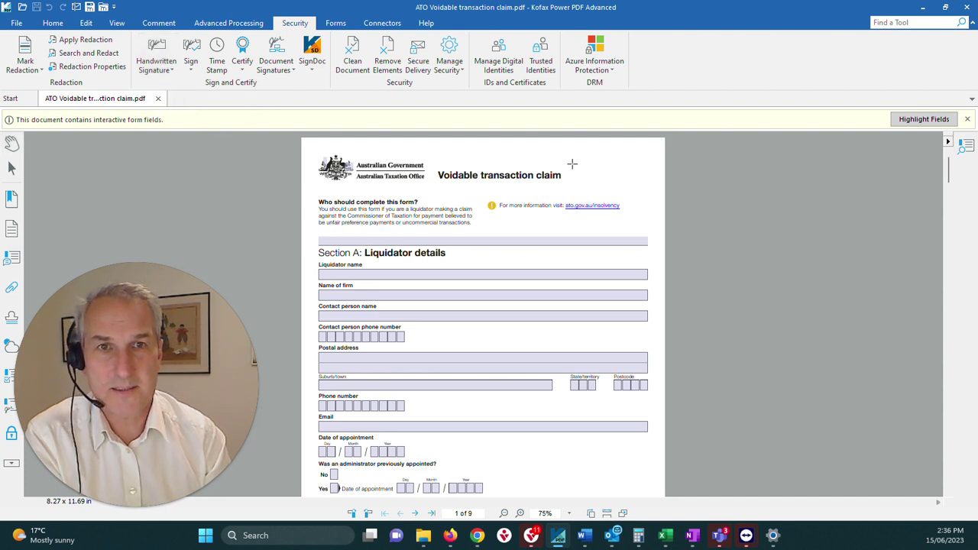
{"action": "mouse_move", "coordinate": [571, 164]}
{"action": "left_mouse_down"}
{"action": "mouse_move", "coordinate": [611, 195]}
{"action": "mouse_move", "coordinate": [647, 200]}
{"action": "left_mouse_up"}
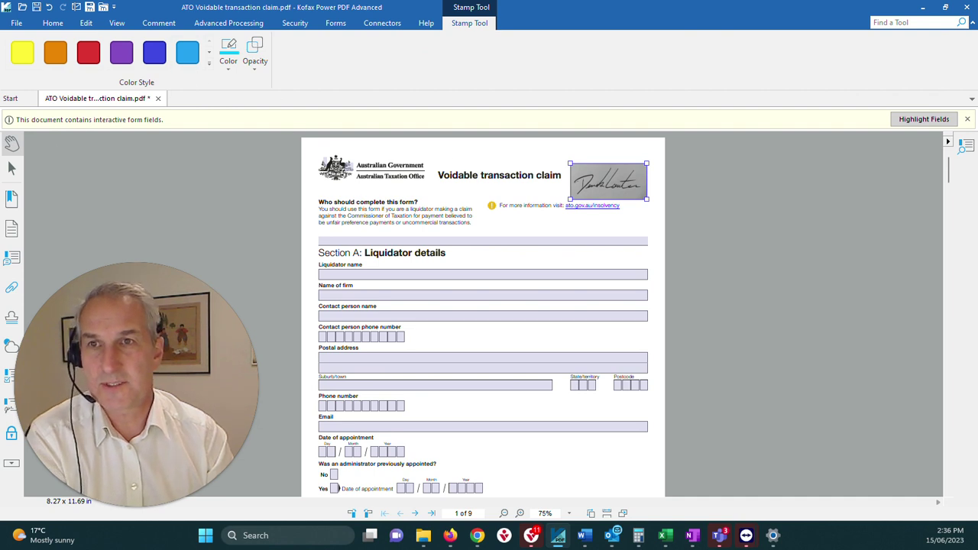
Step: Browse the Comment and Advanced Processing tabs, ending back on the Security tools
{"action": "left_click", "coordinate": [153, 23]}
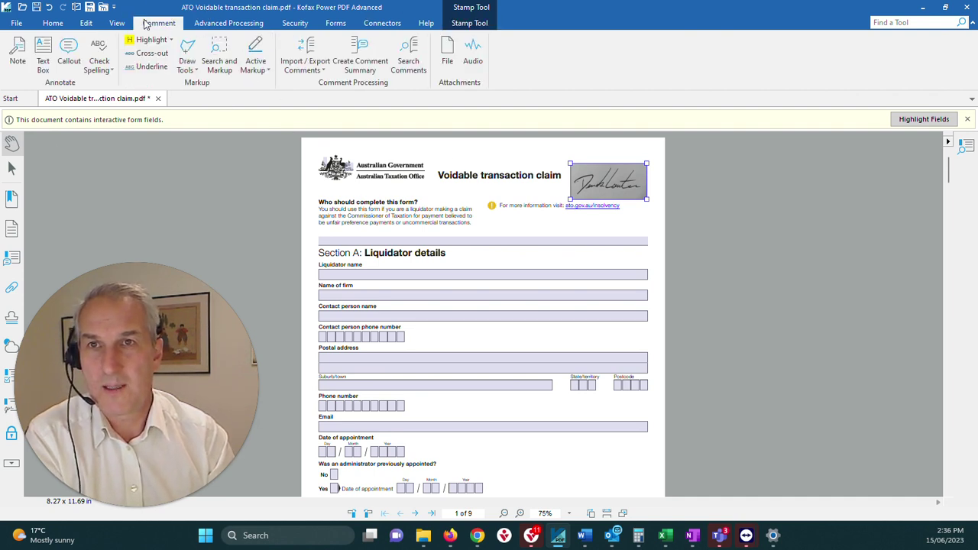
{"action": "left_click", "coordinate": [226, 23]}
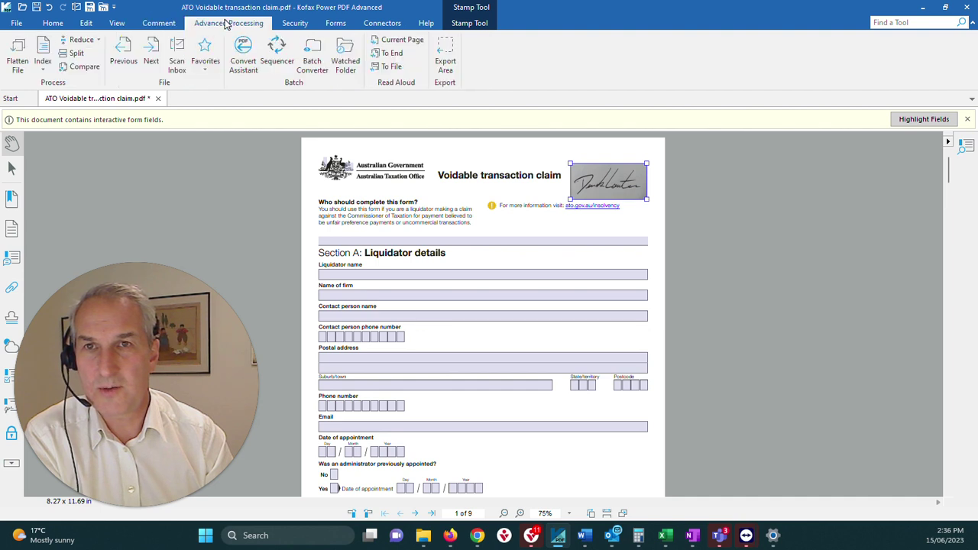
{"action": "left_click", "coordinate": [304, 23]}
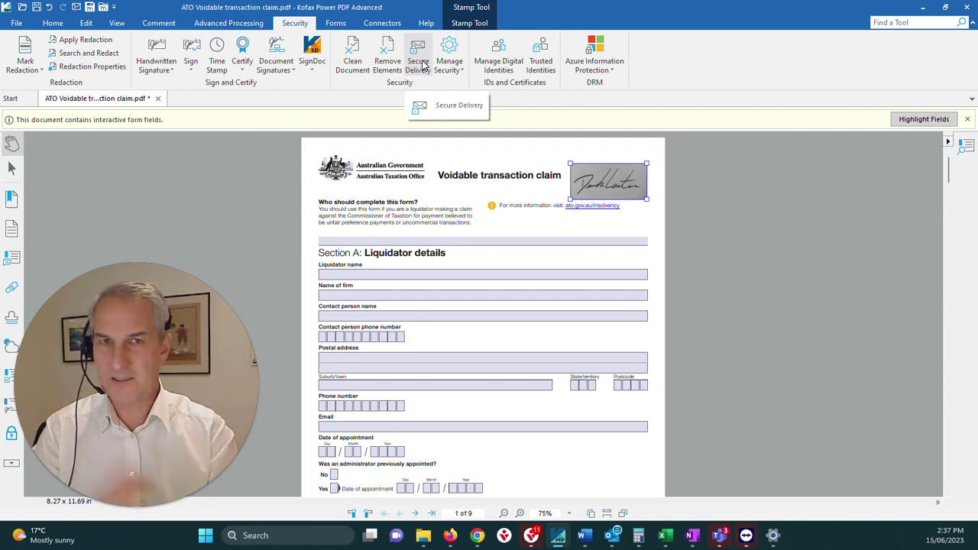
Step: On the Forms tab, enter the liquidator's name in the Liquidator name field and tab onward
{"action": "left_click", "coordinate": [335, 23]}
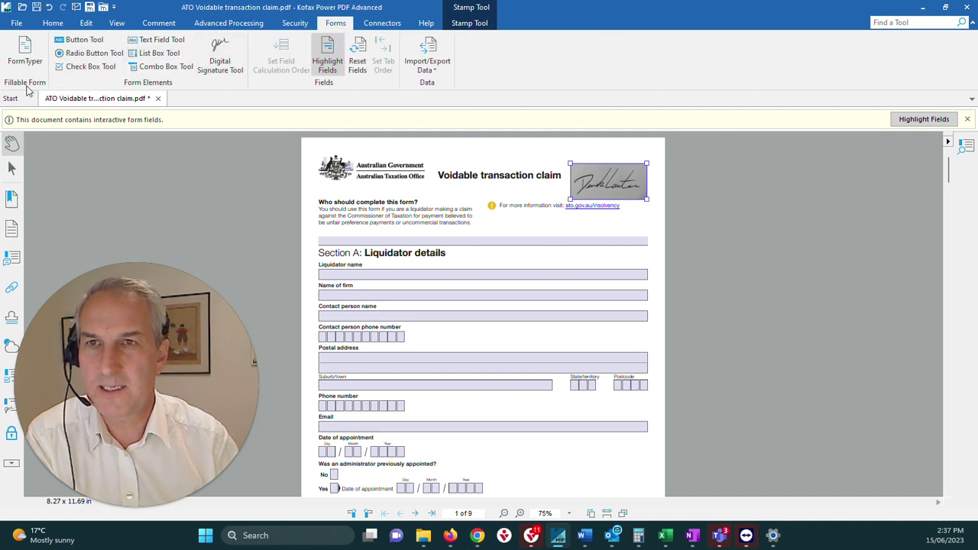
{"action": "left_click", "coordinate": [355, 269]}
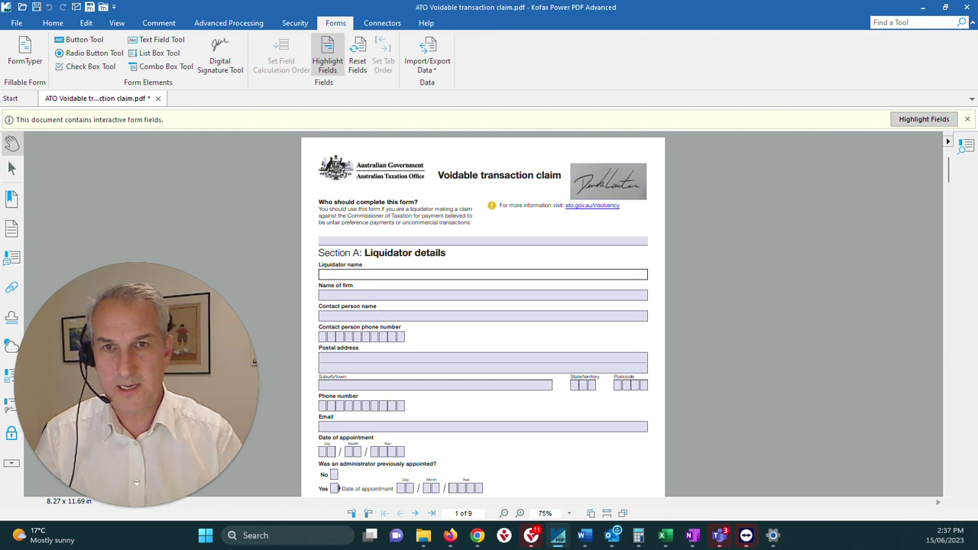
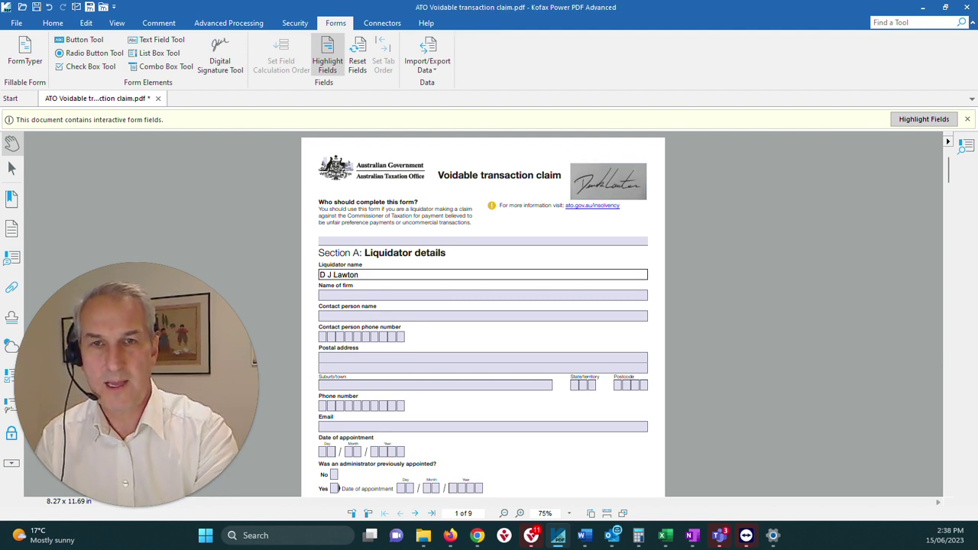
{"action": "key", "text": "Tab"}
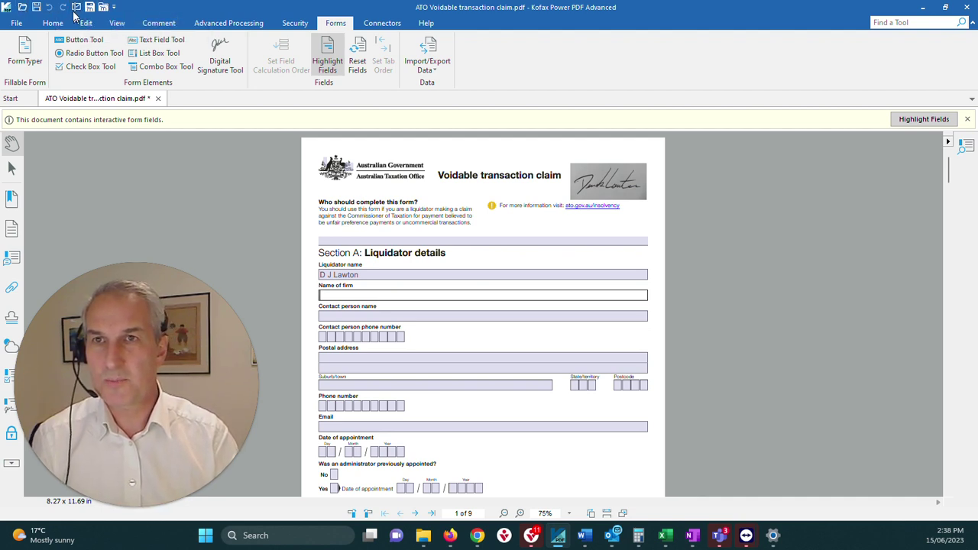
{"action": "left_click", "coordinate": [76, 9]}
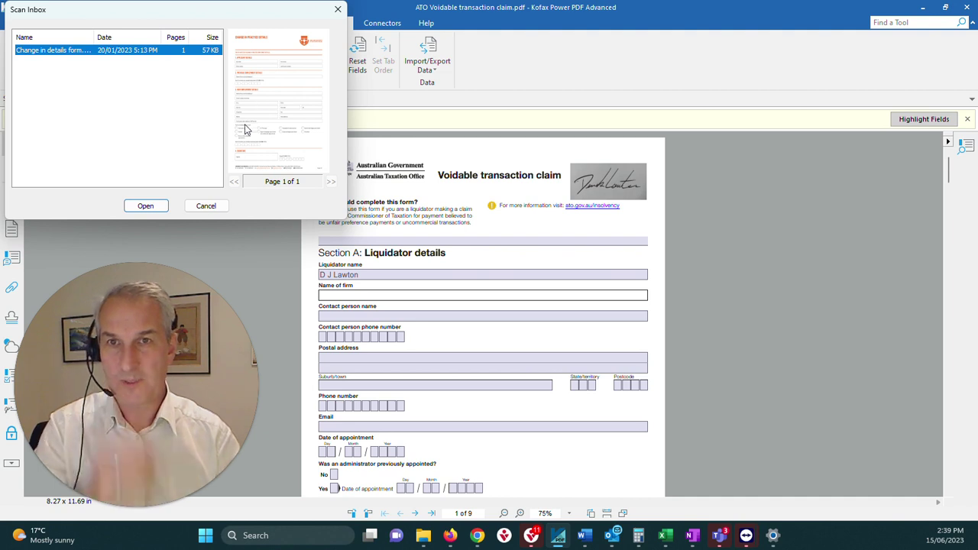
{"action": "left_click", "coordinate": [206, 207]}
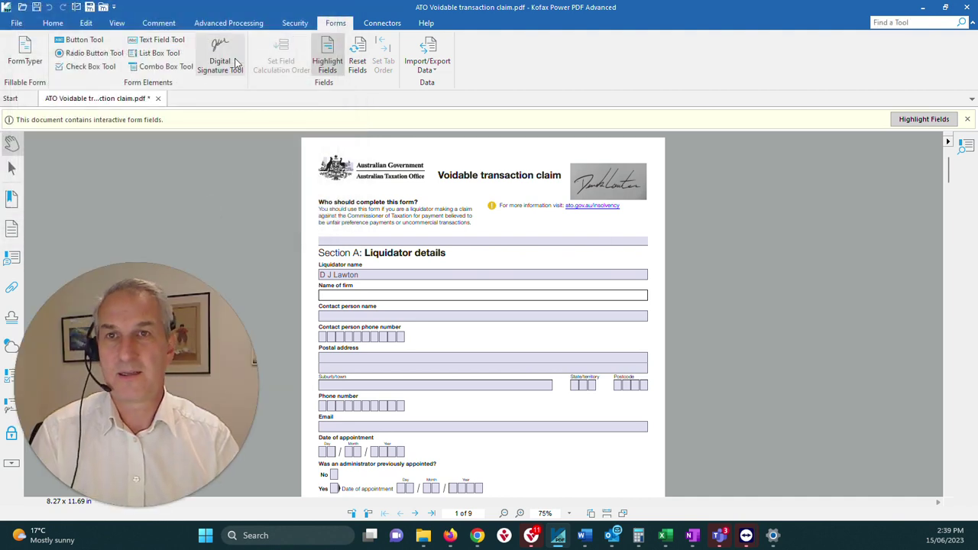
Step: Show the Connectors tab with the Dropbox and iManage cloud options
{"action": "left_click", "coordinate": [388, 23]}
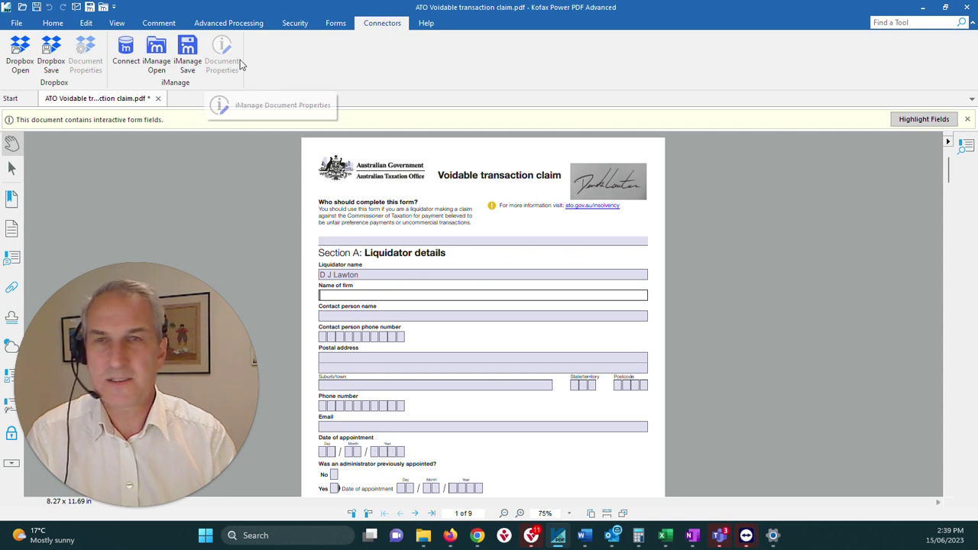